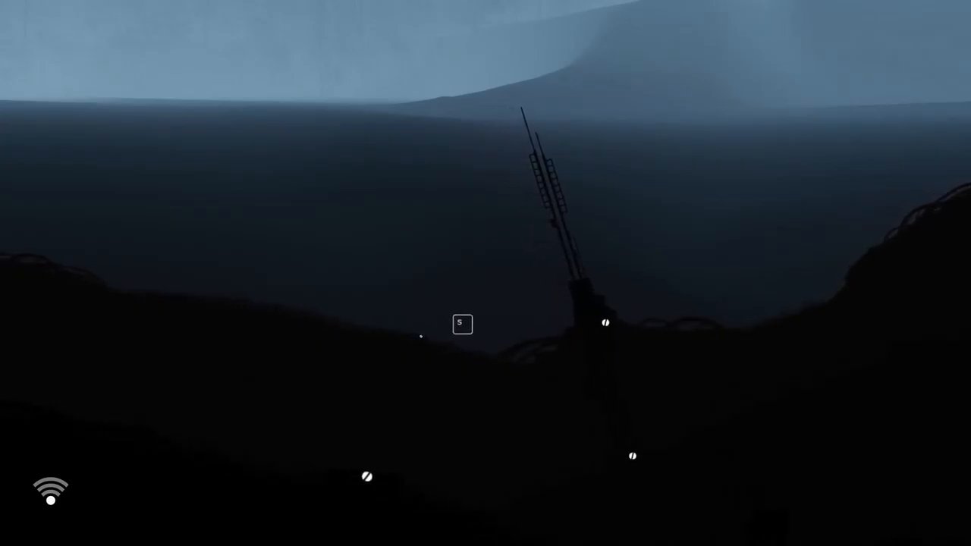
key("s")
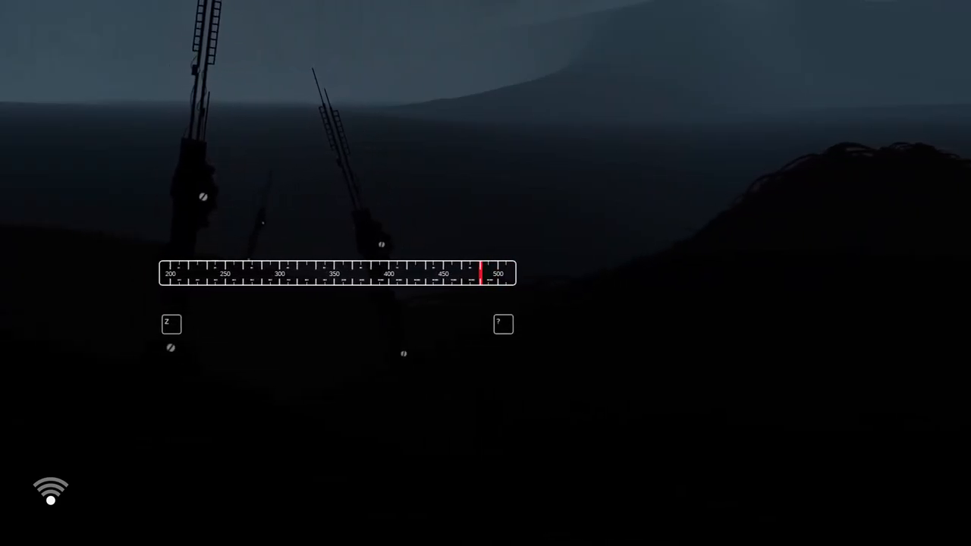
key("Left")
key("Left")
key("Left")
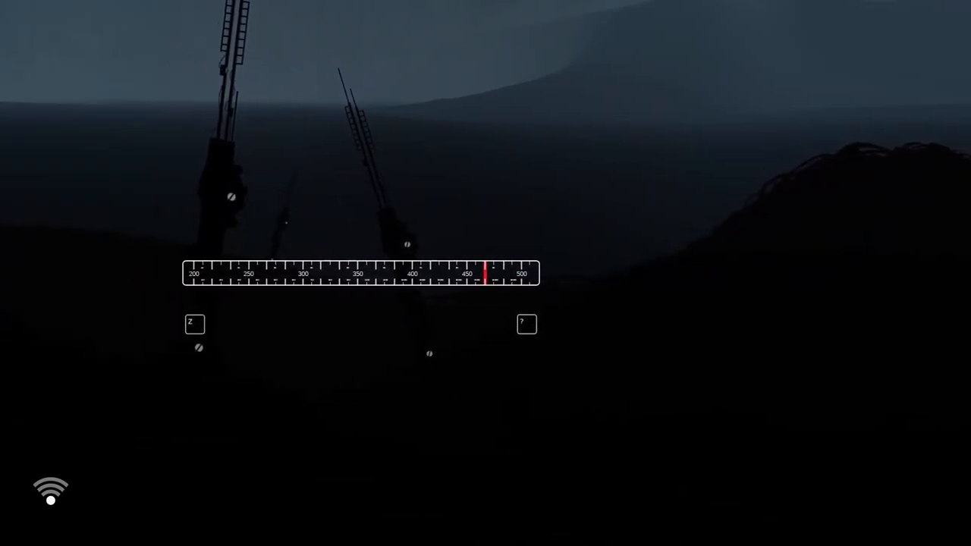
key("Left")
key("Left")
key("Left")
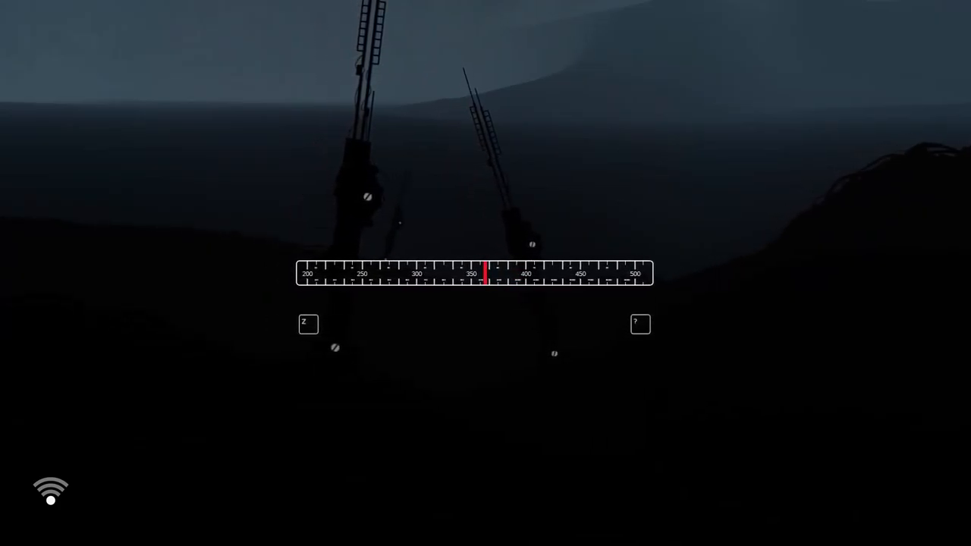
key("Left")
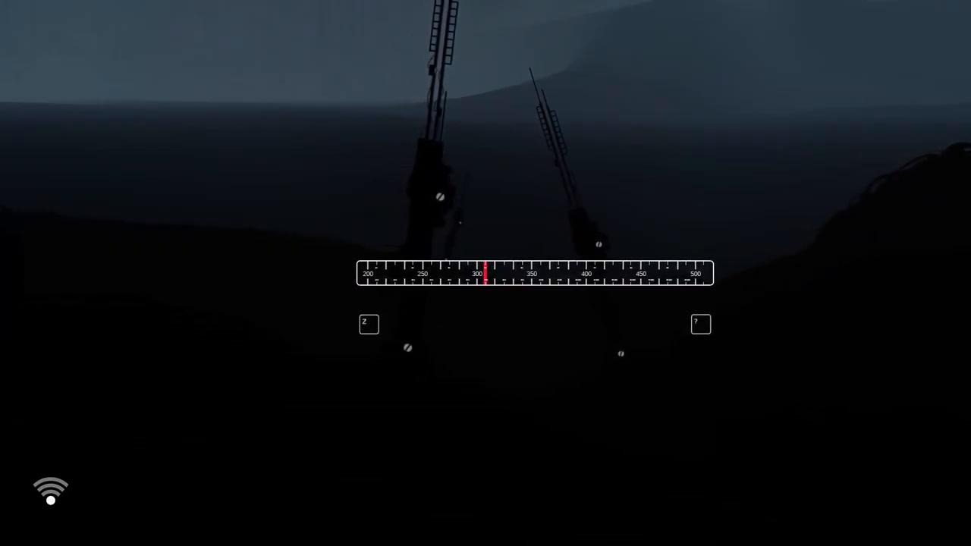
key("Escape")
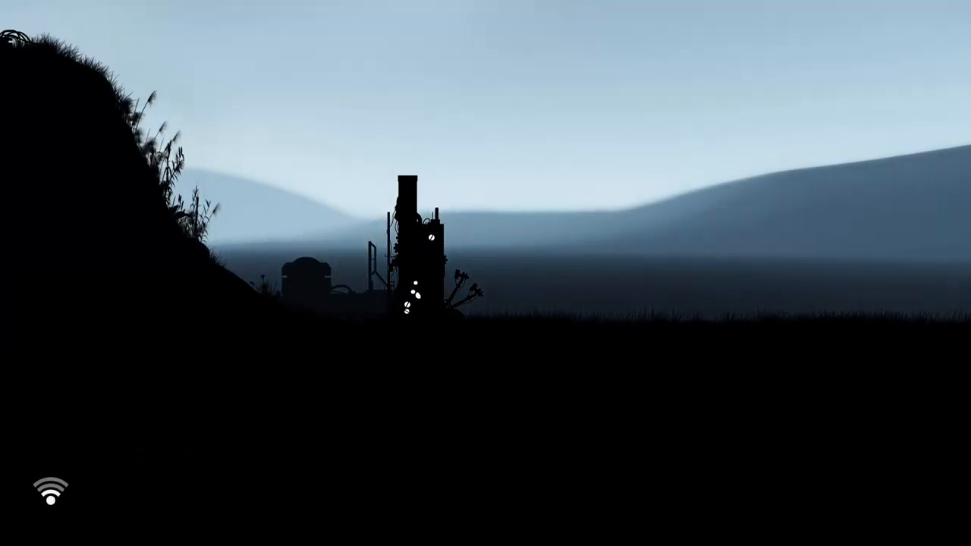
key("shift")
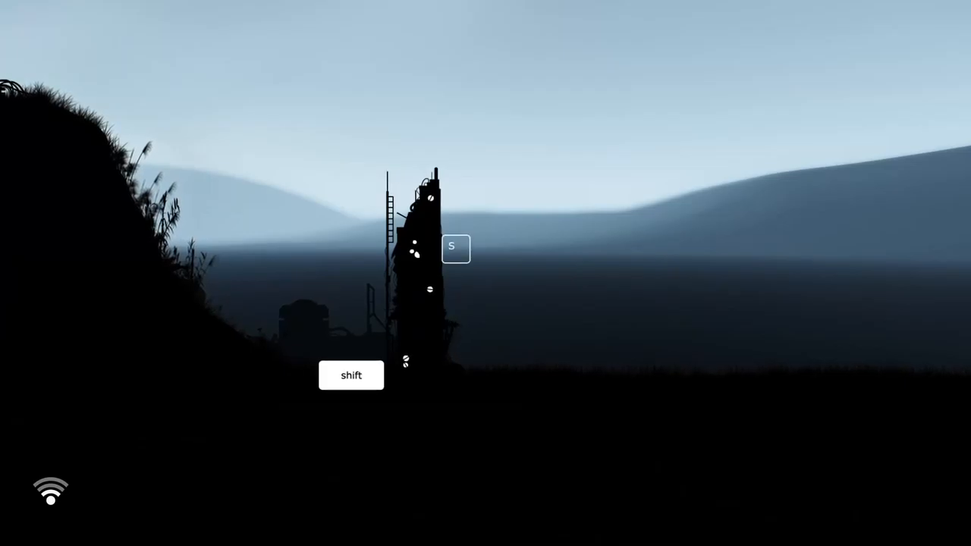
key("s")
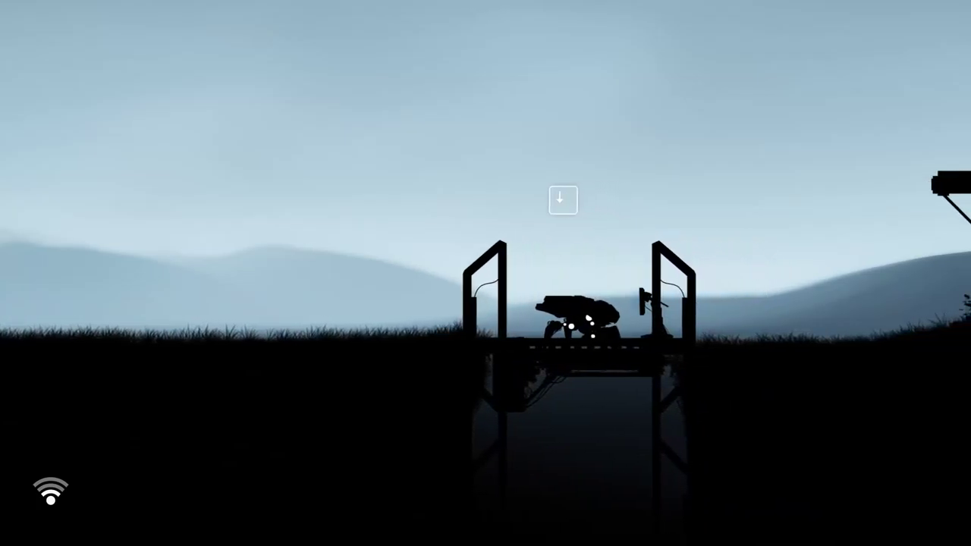
key("Down")
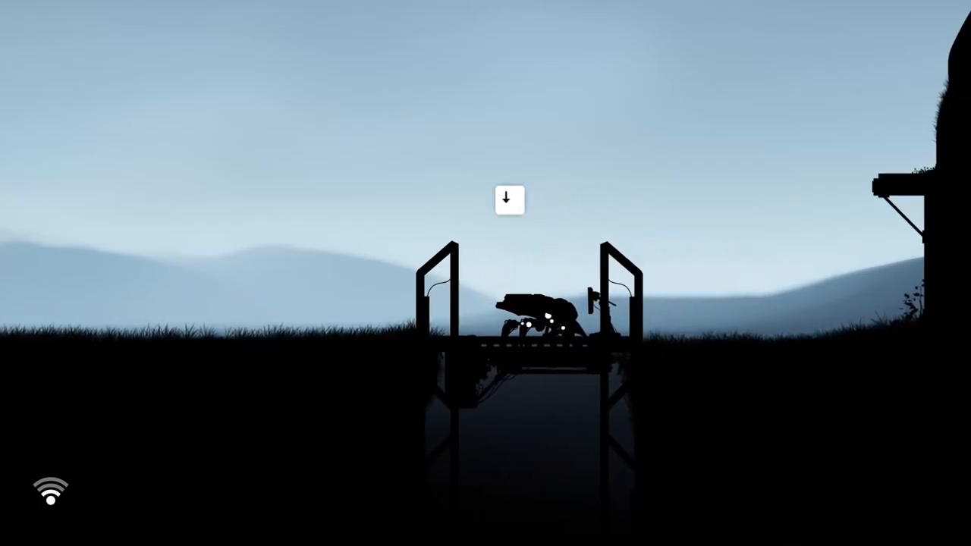
key("Down")
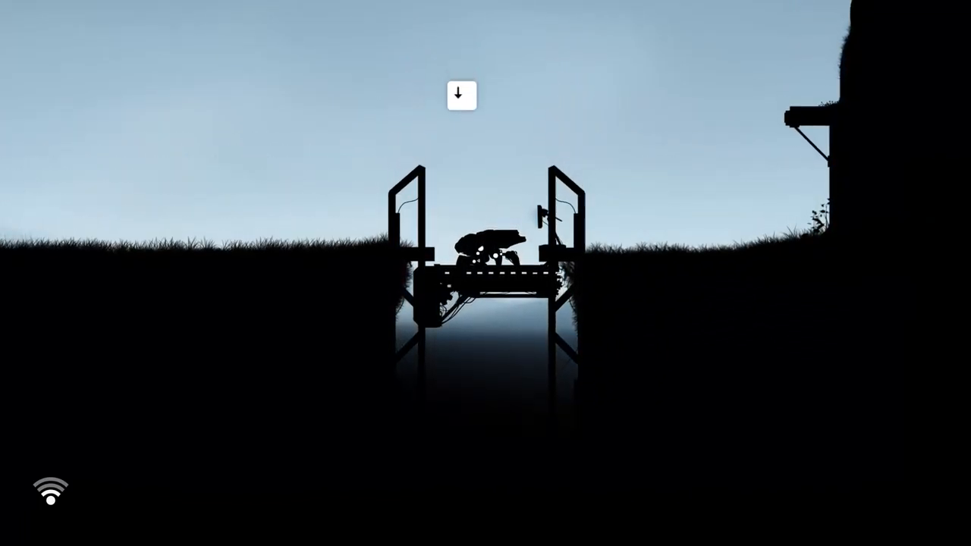
key("Right")
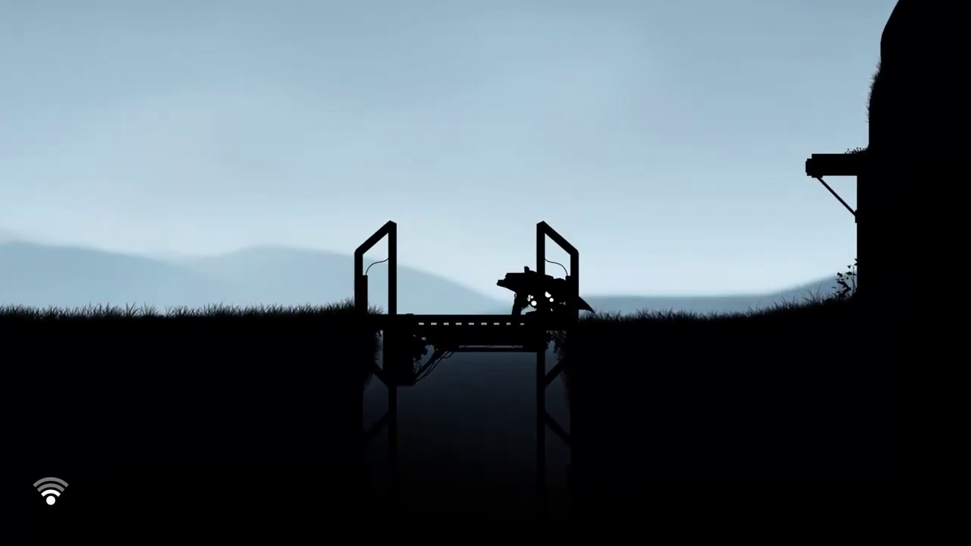
key("Right")
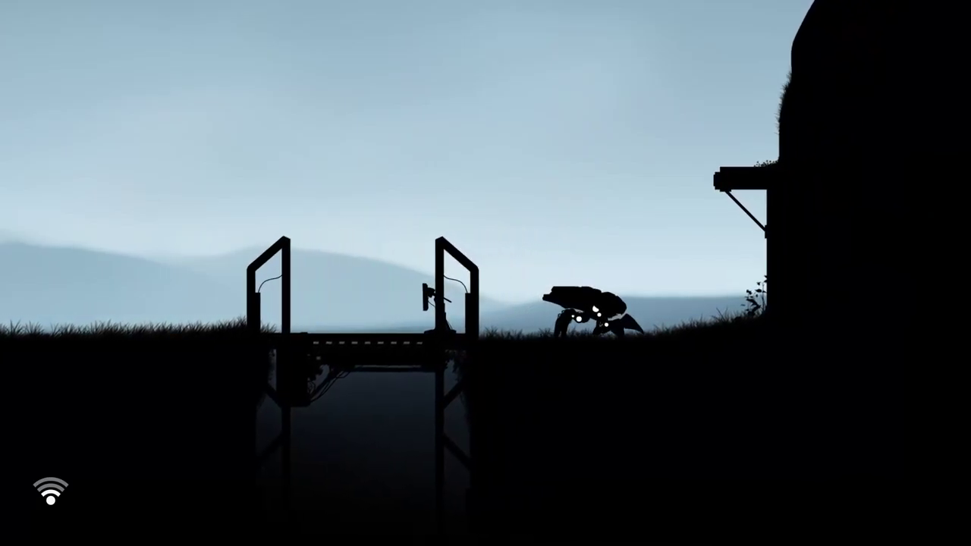
key("Right")
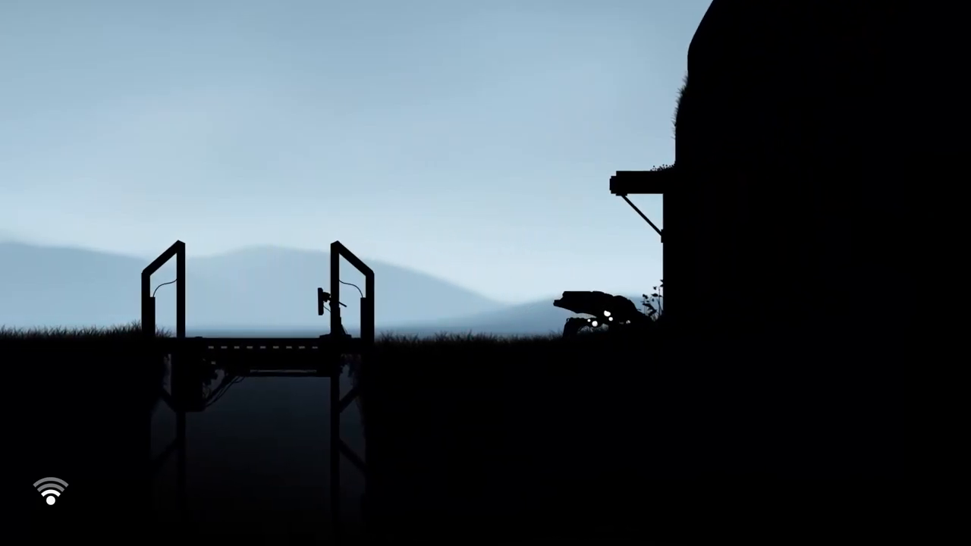
key("Right")
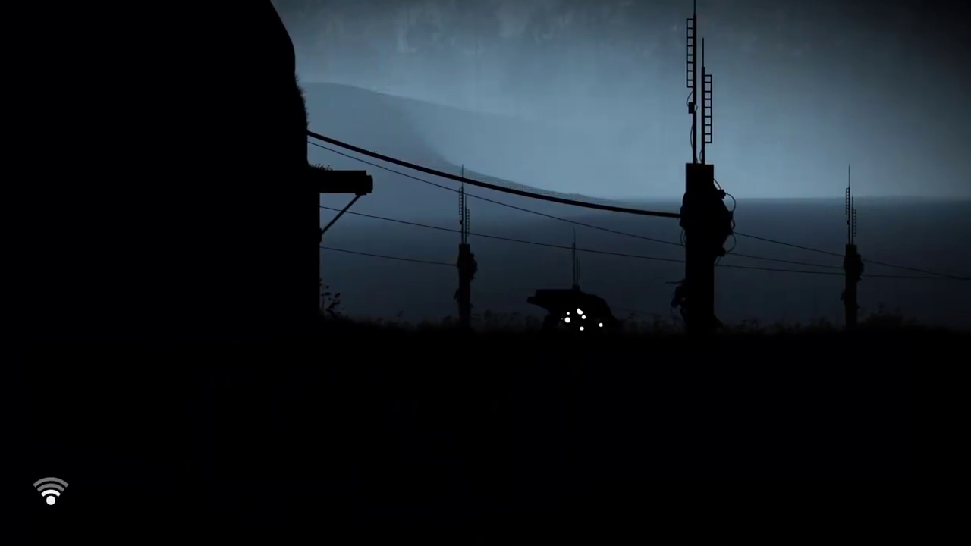
key("Right")
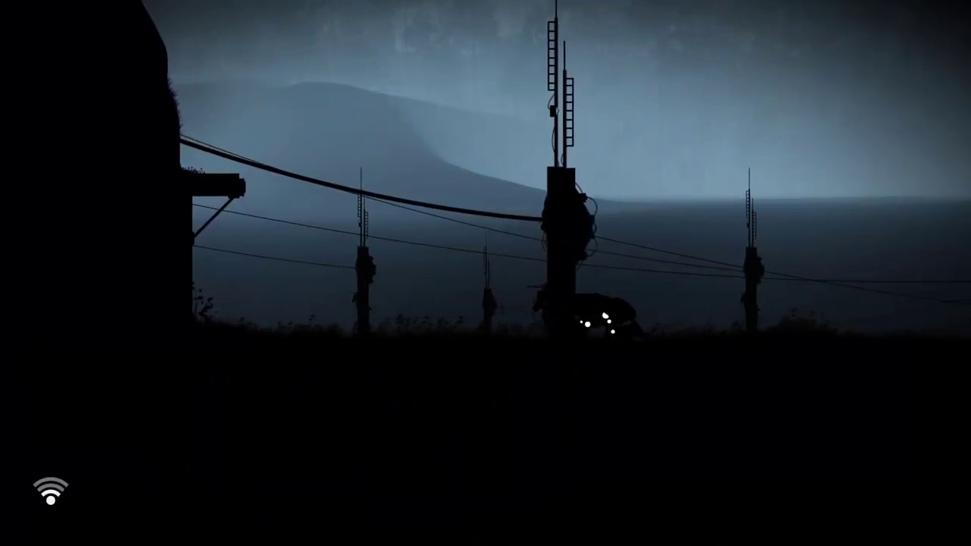
key("Right")
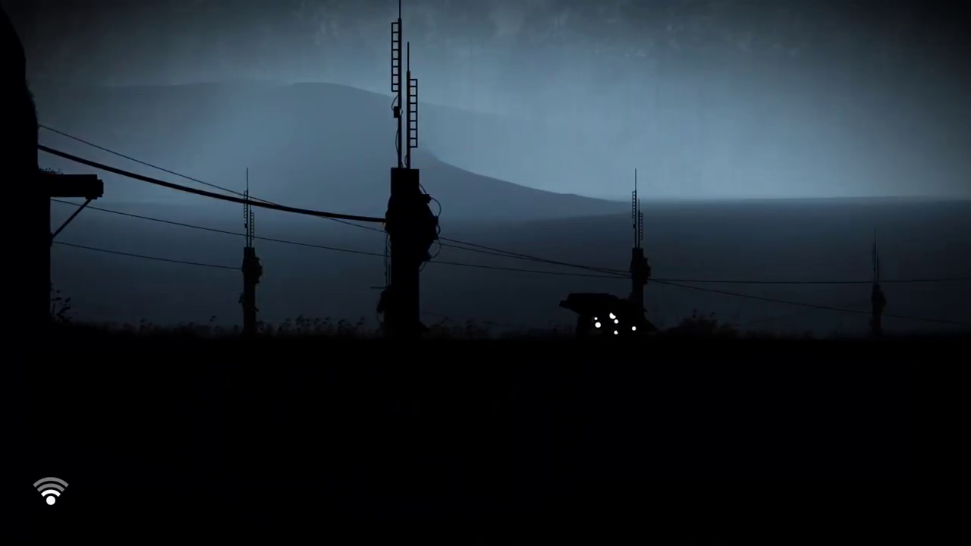
key("Right")
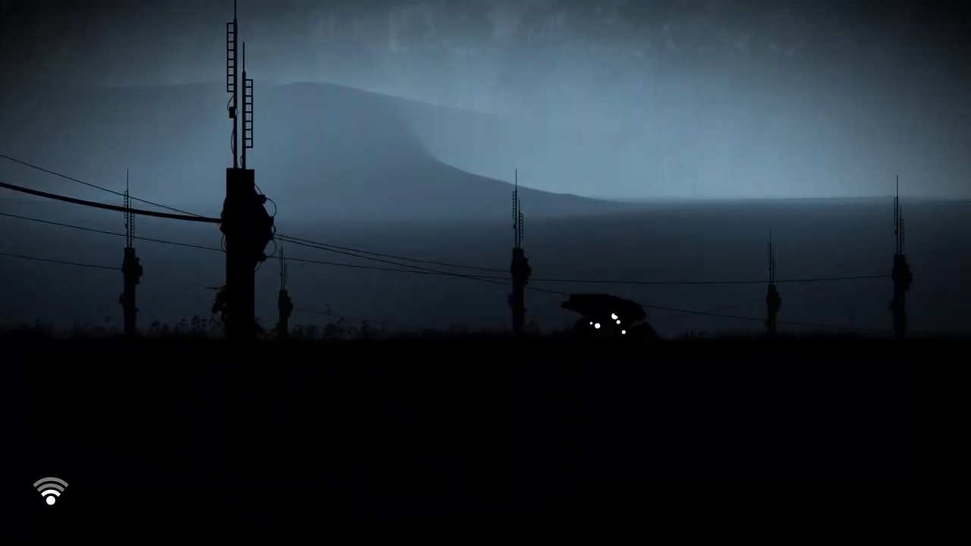
key("Right")
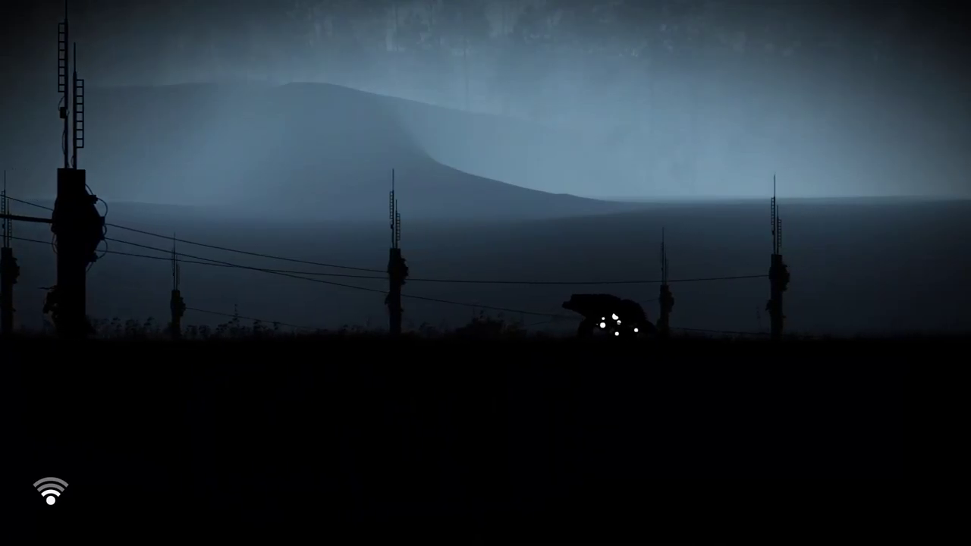
key("Right")
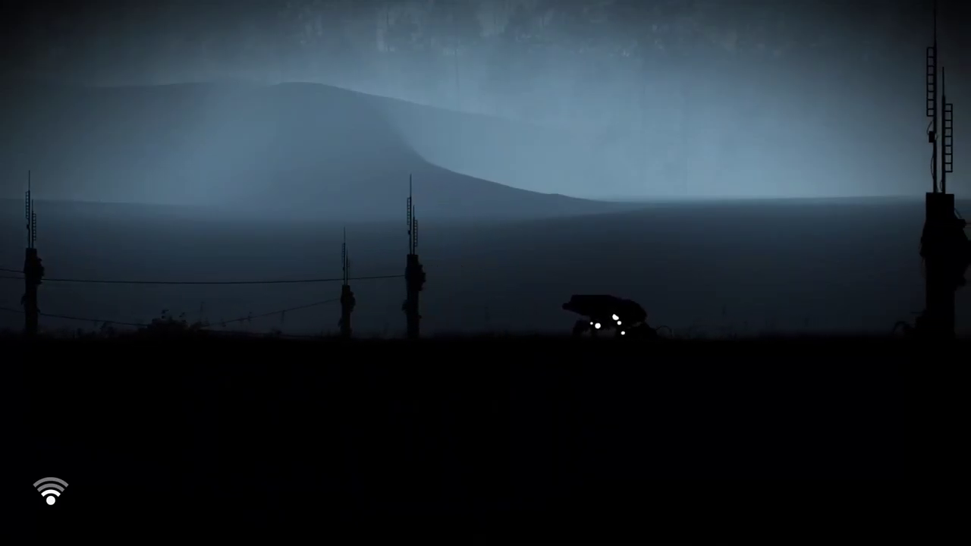
key("Right")
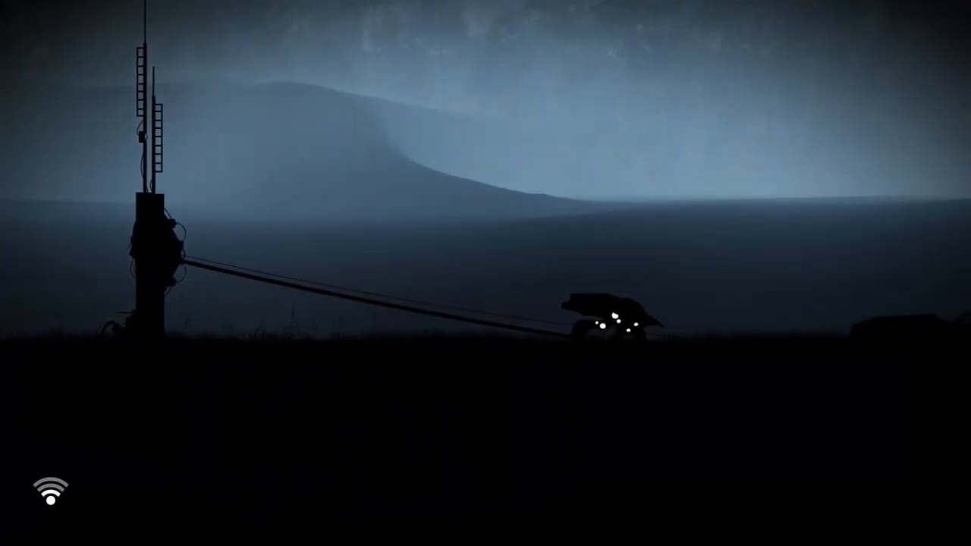
key("Right")
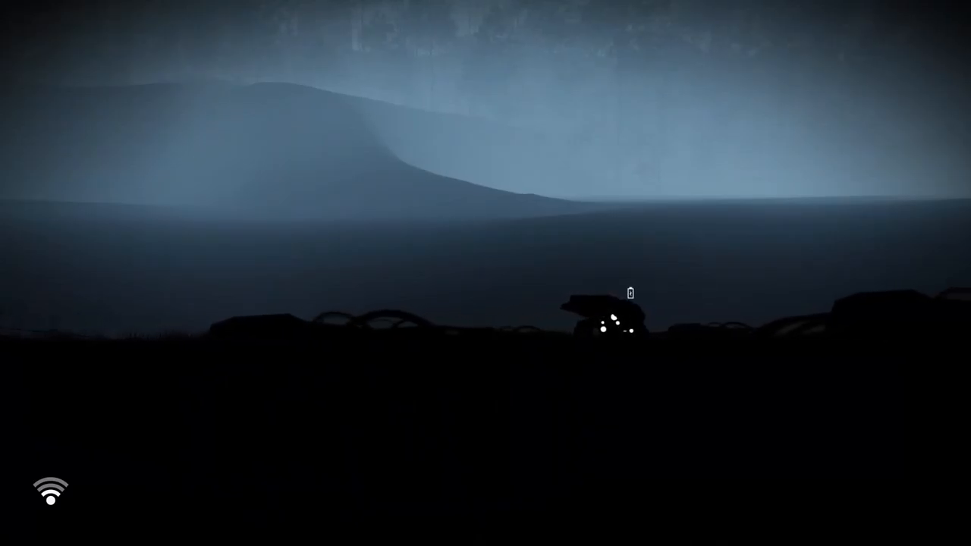
key("Left")
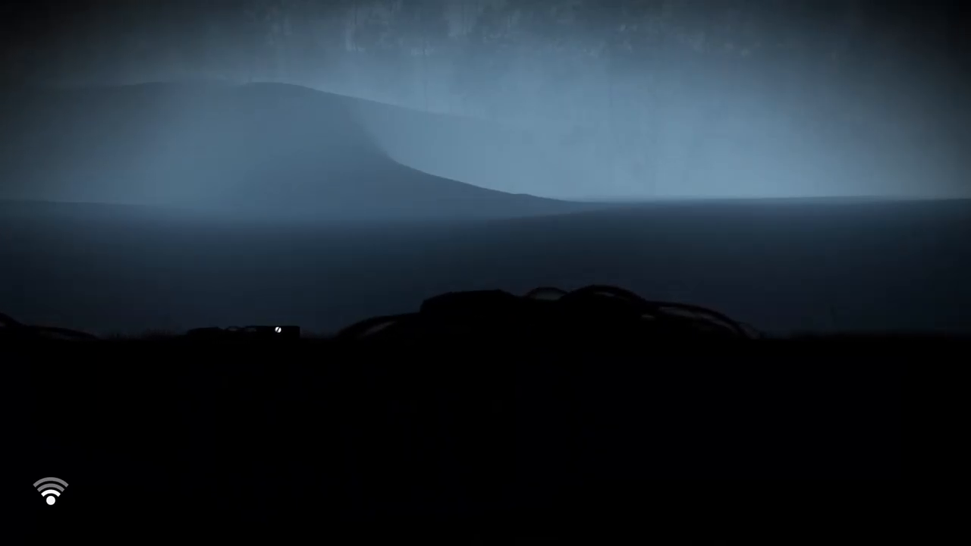
key("Right")
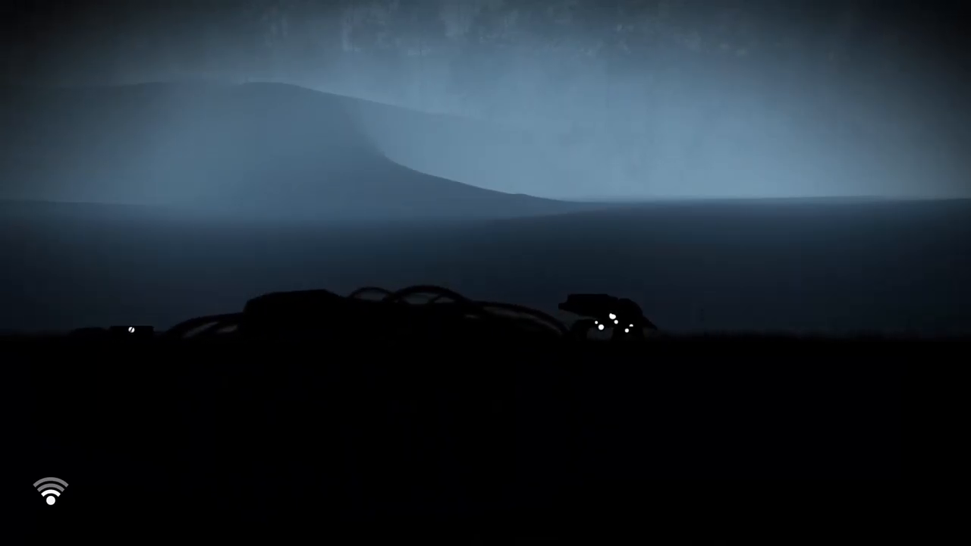
key("Right")
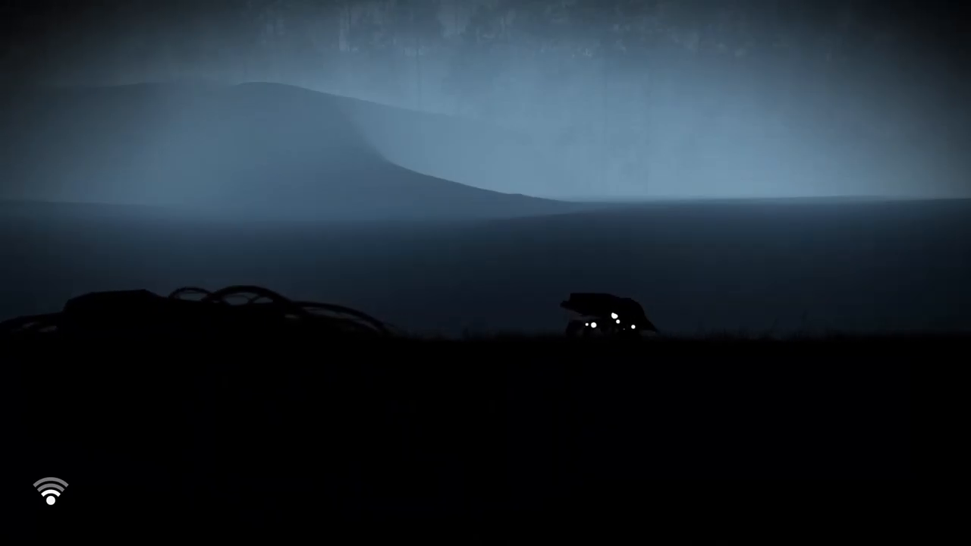
key("Right")
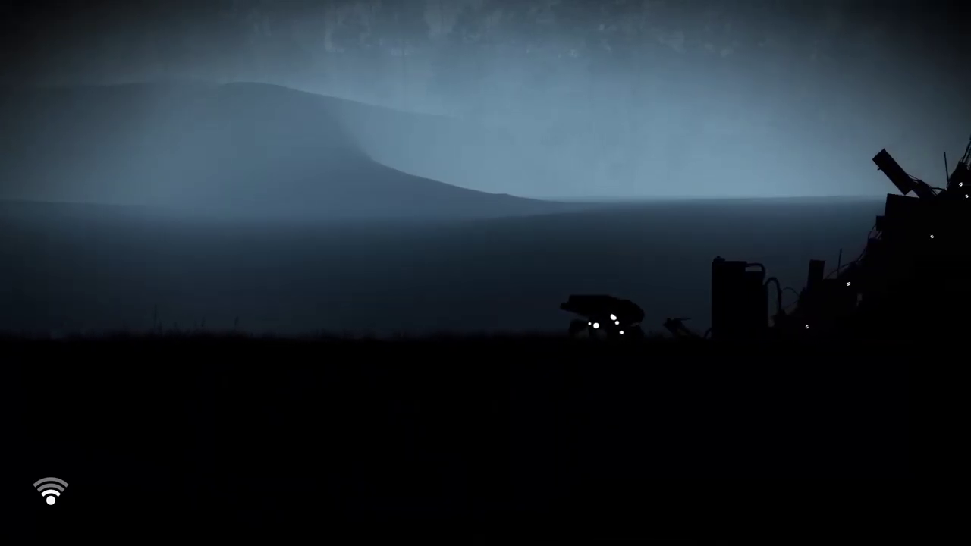
key("Right")
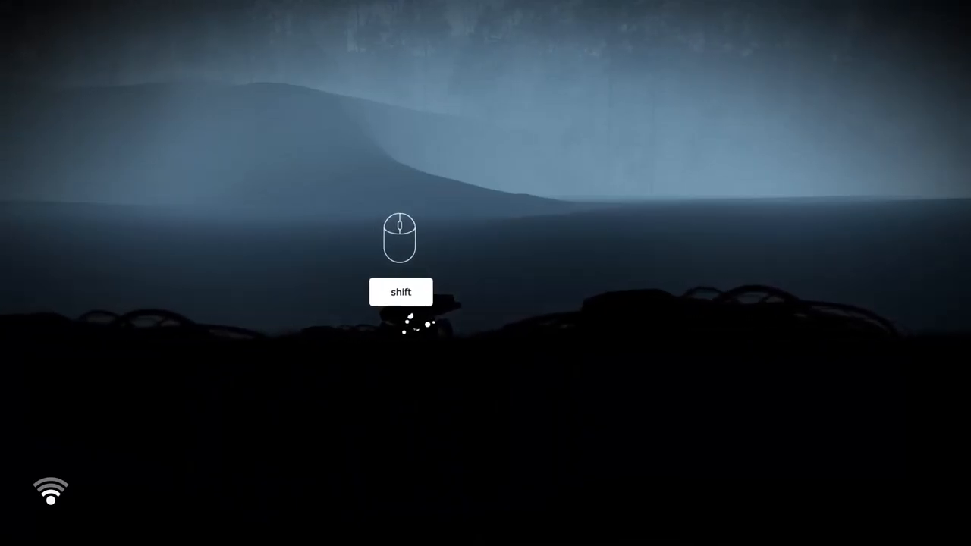
left_click(456, 311, "shift")
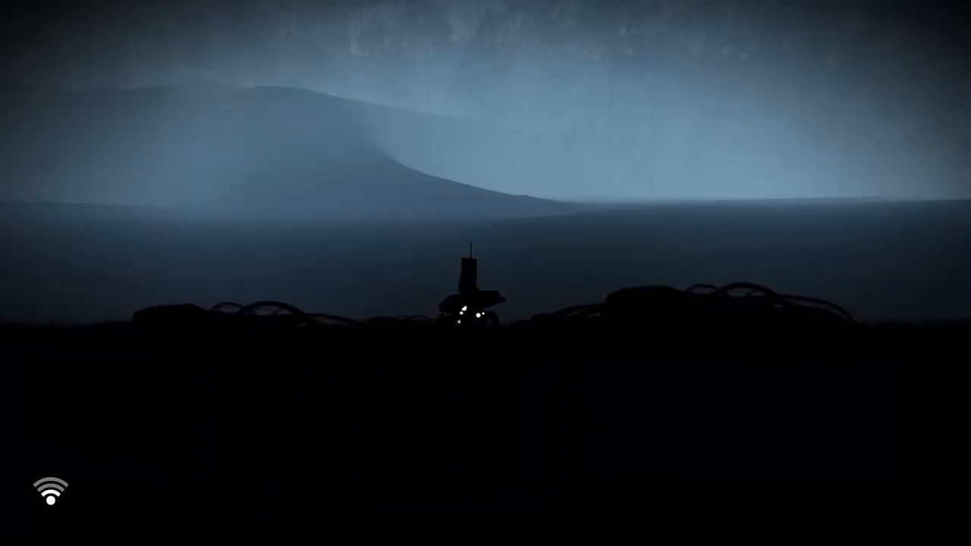